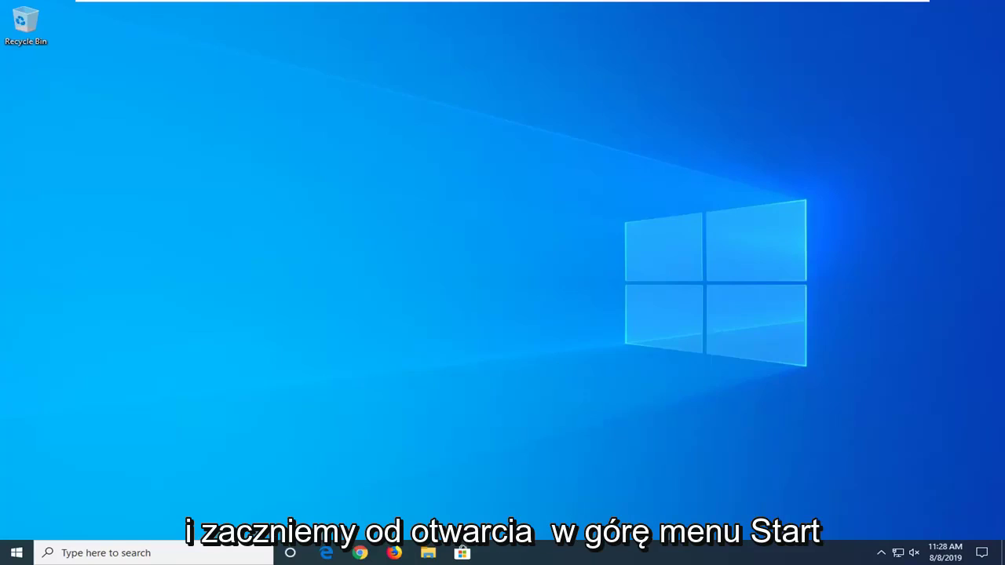
Search the Start menu for 'services' and launch the Services app from Best match
click(10, 556)
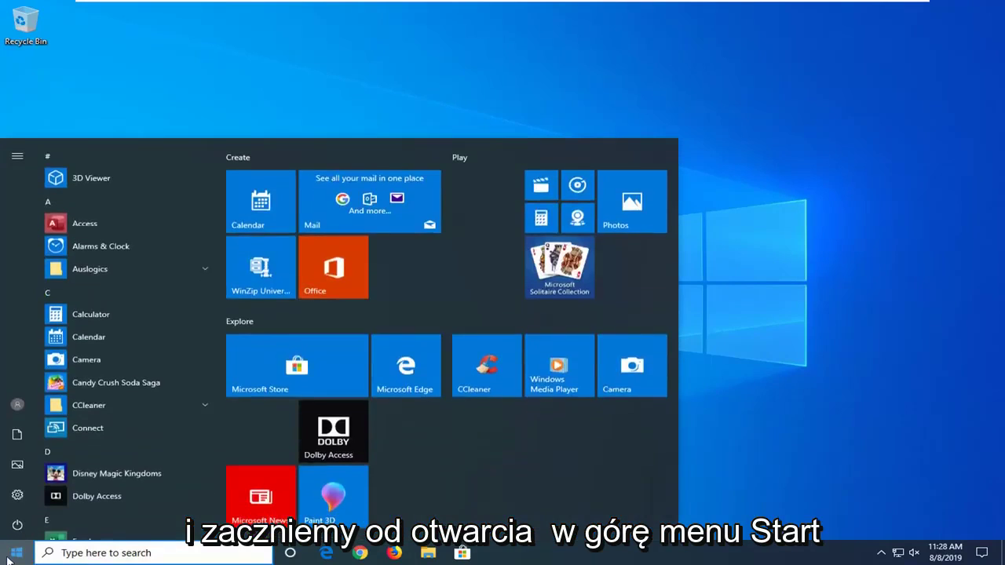
text(services)
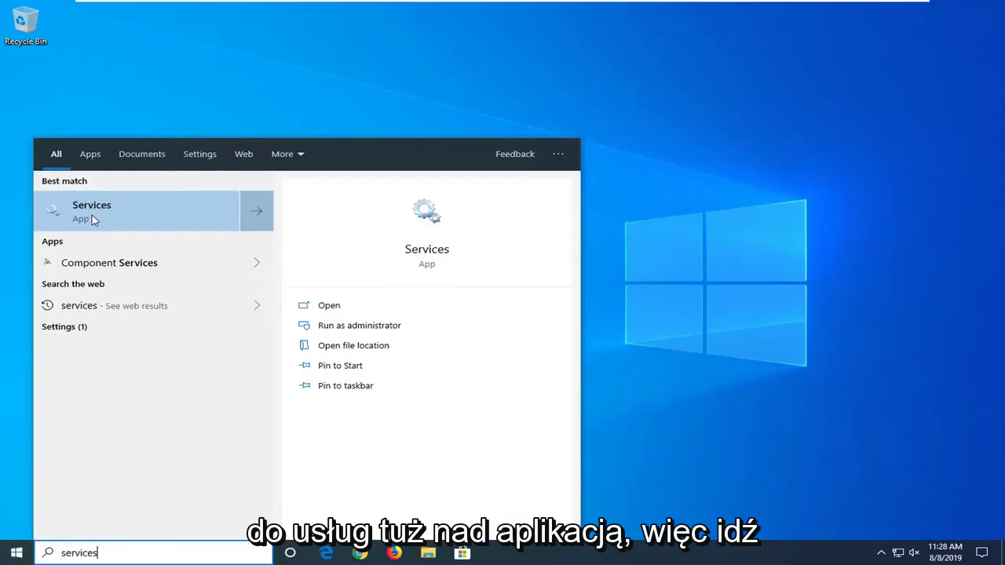
click(99, 217)
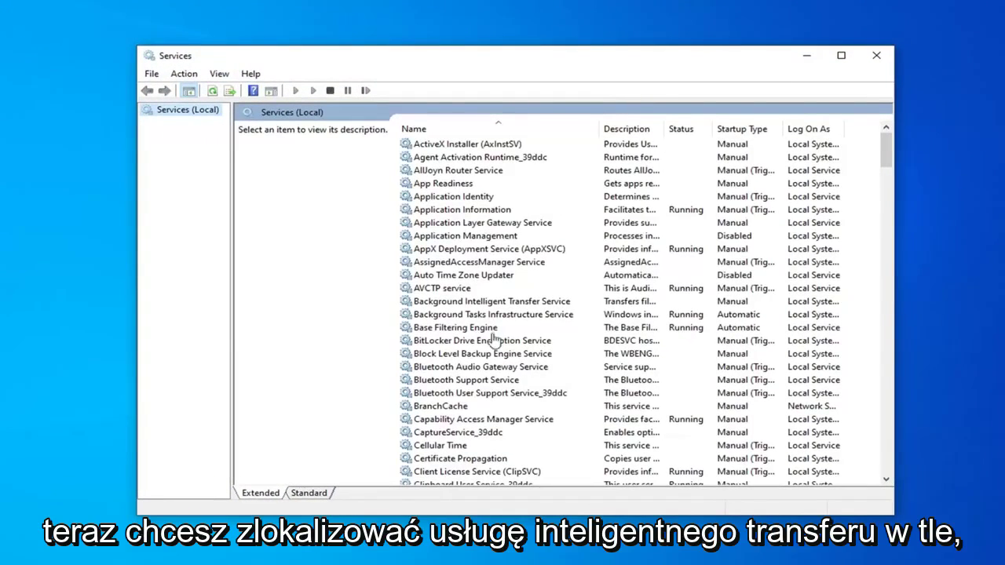
Set Background Intelligent Transfer Service to Automatic, start it, and verify it logs on as Local System
click(511, 303)
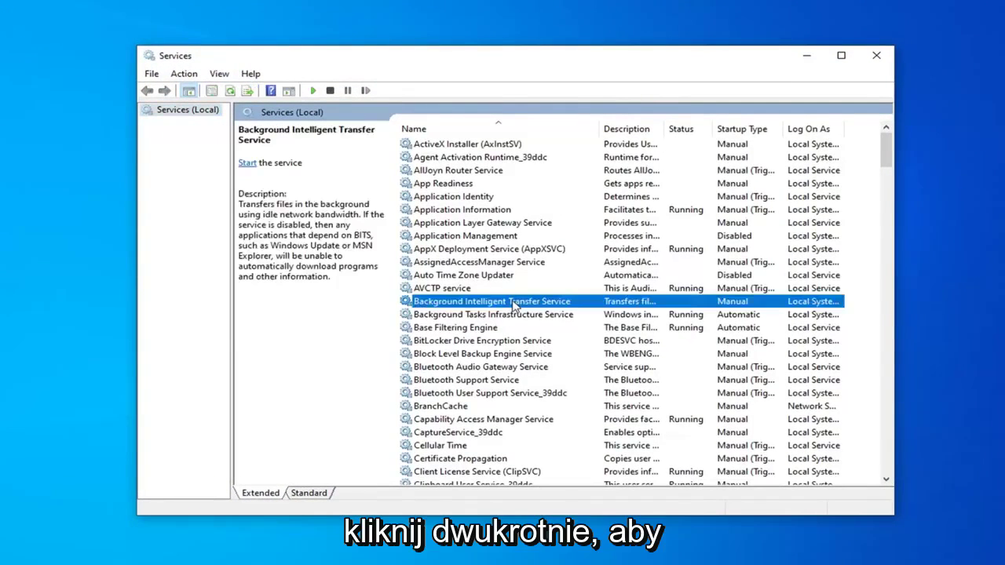
double_click(513, 302)
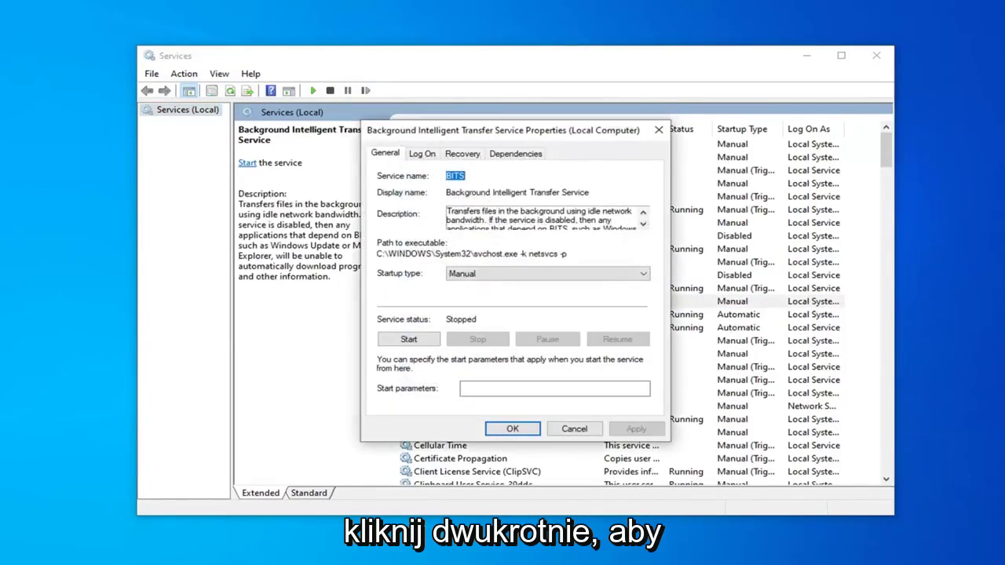
click(497, 275)
click(495, 296)
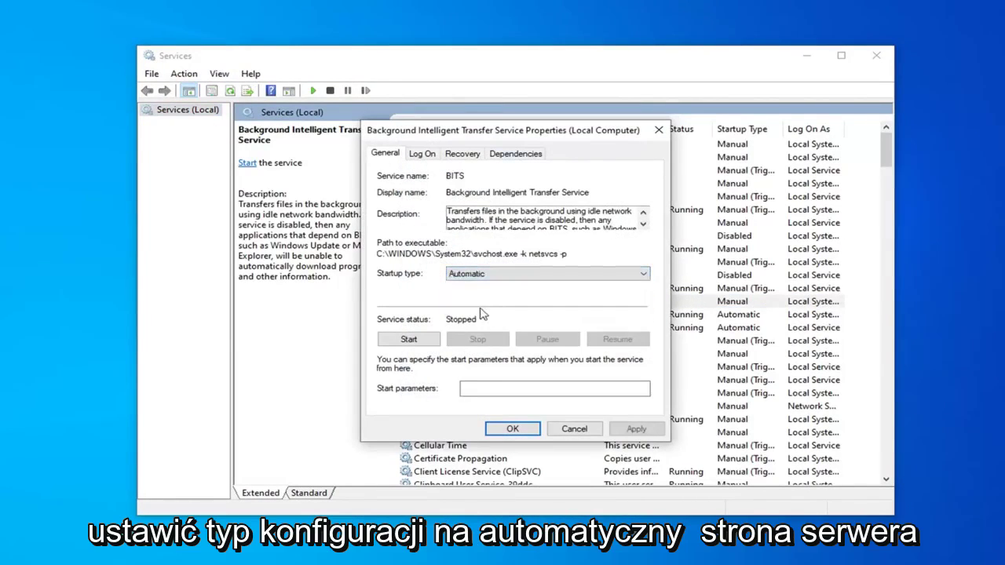
click(409, 340)
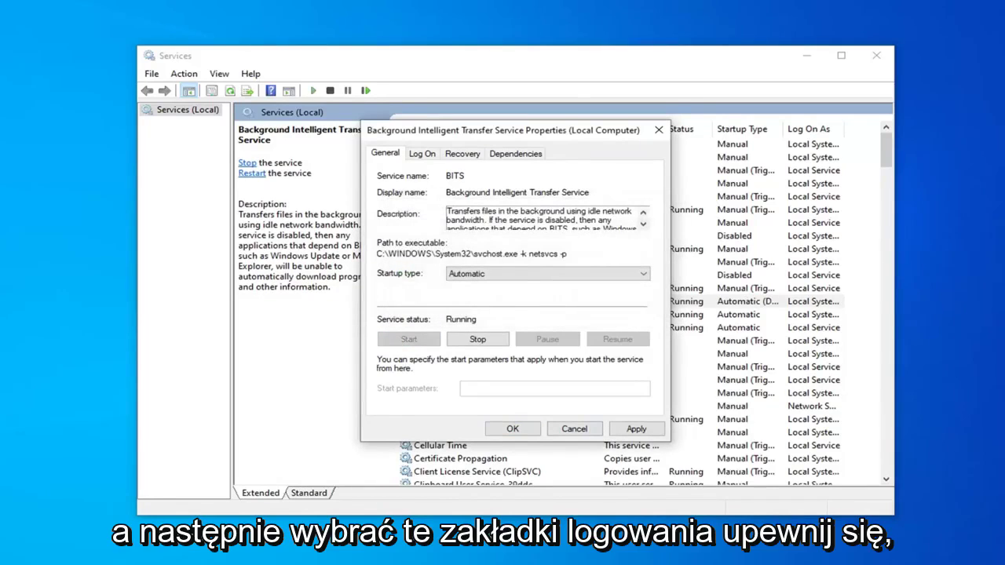
click(423, 157)
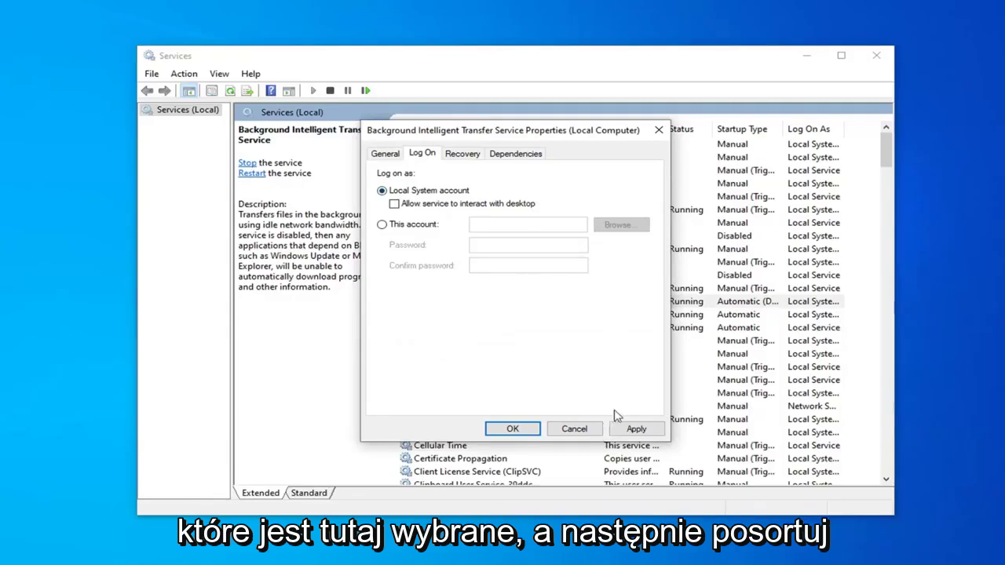
click(532, 430)
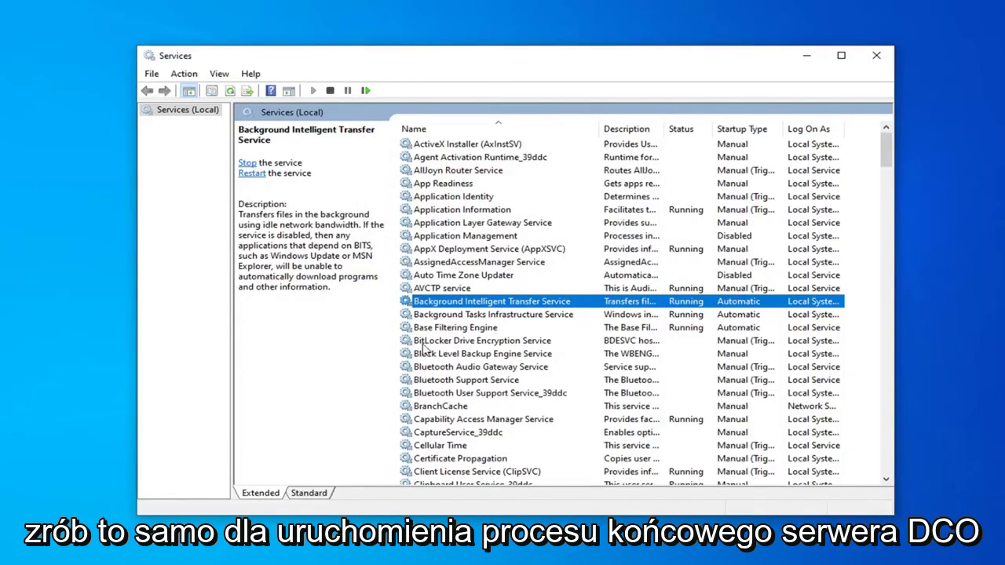
Verify DCOM Server Process Launcher is already Automatic and running
click(486, 382)
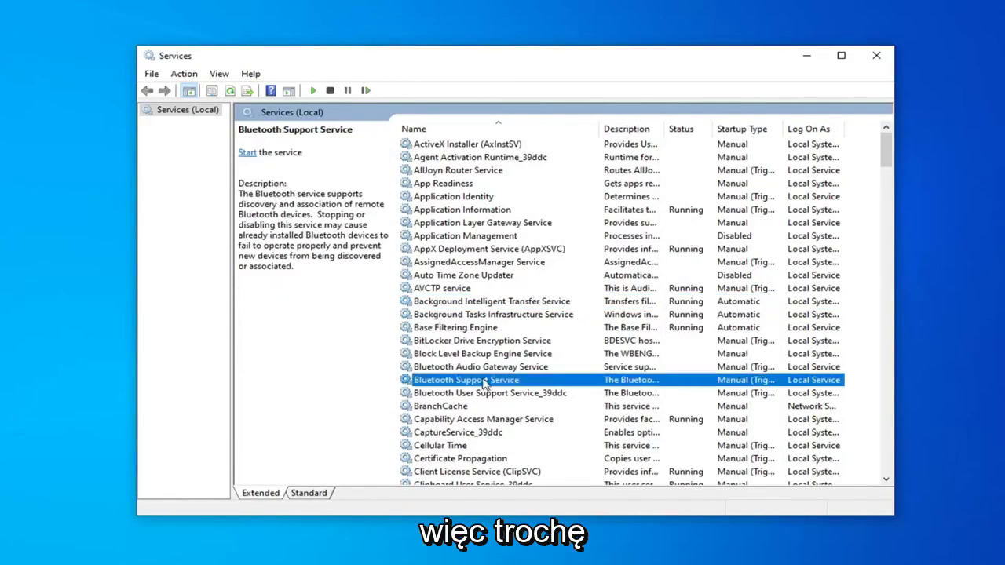
scroll(479, 381, down, 5)
scroll(471, 383, down, 3)
click(432, 382)
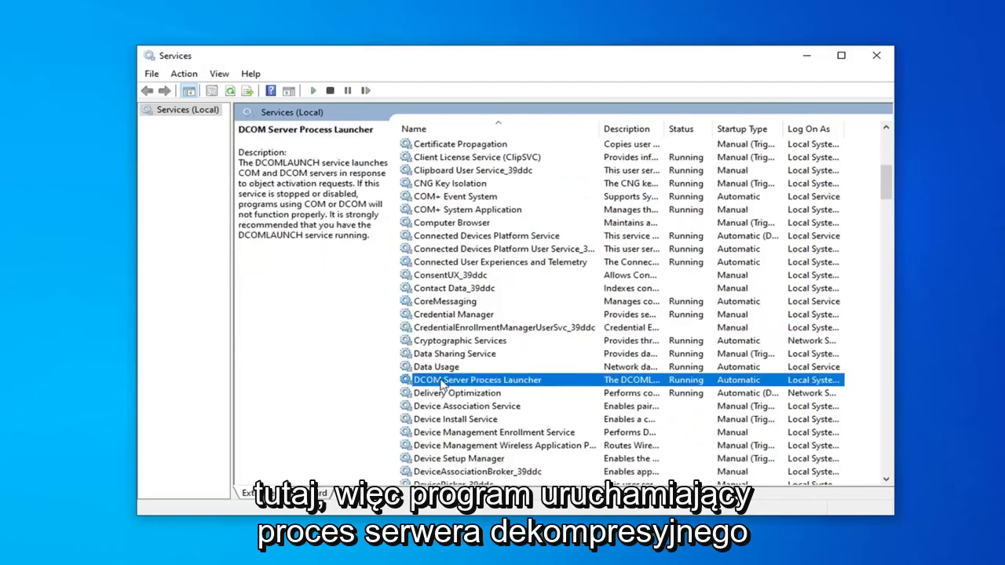
double_click(528, 381)
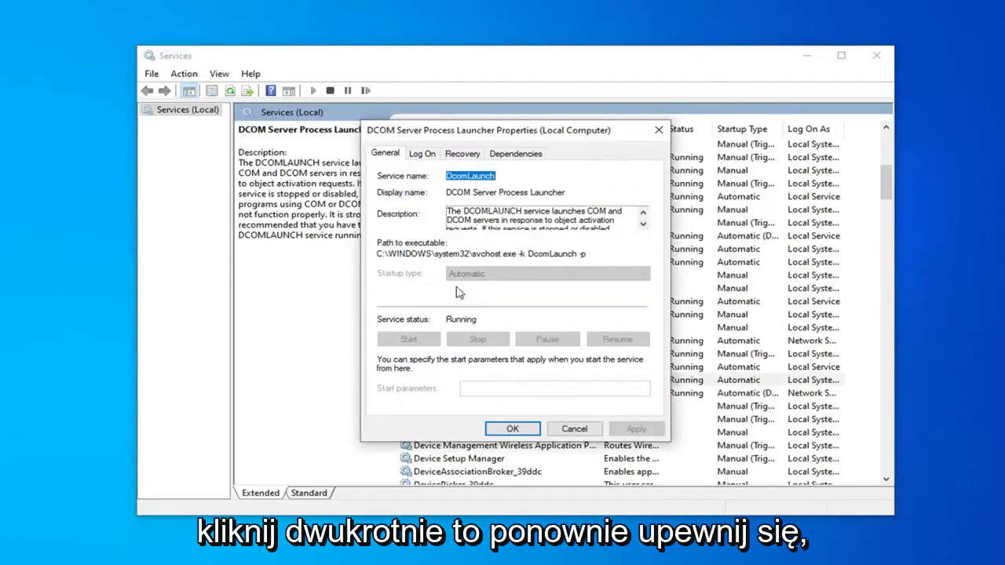
click(539, 434)
Verify Remote Procedure Call (RPC) is set to Automatic and running
scroll(566, 349, down, 2)
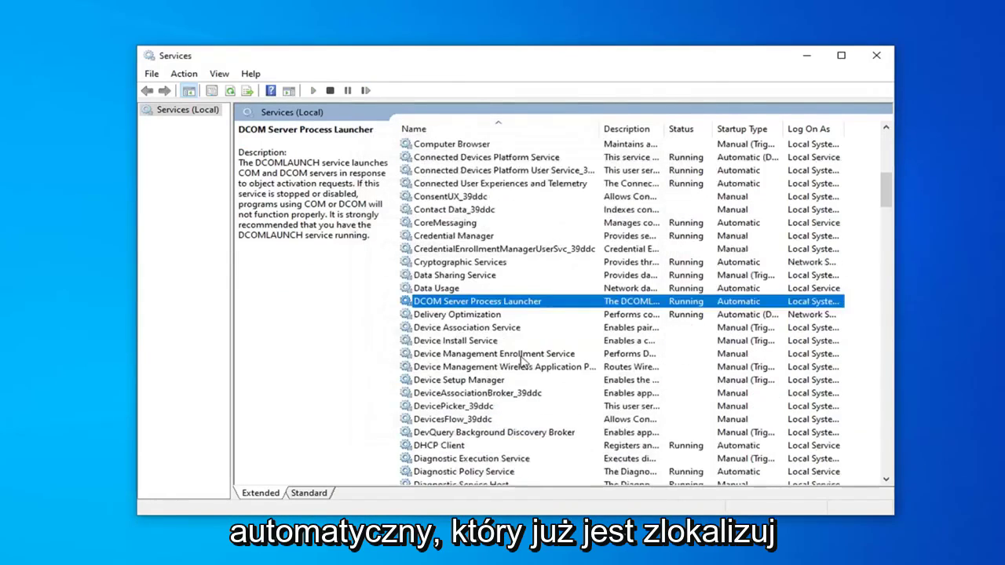
scroll(534, 356, down, 3)
scroll(527, 356, down, 2)
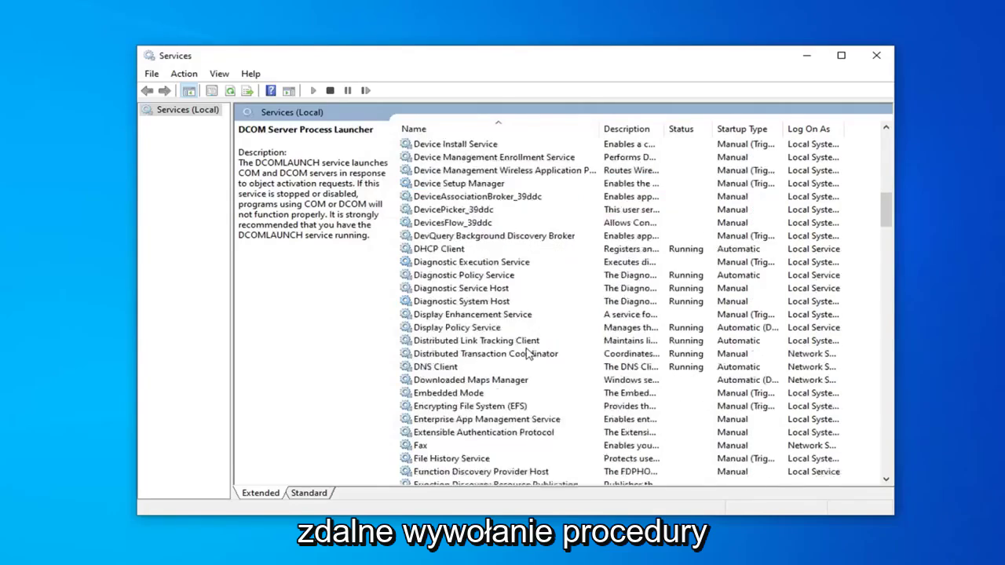
scroll(528, 356, down, 1)
scroll(528, 354, down, 6)
scroll(522, 358, down, 4)
scroll(503, 370, down, 3)
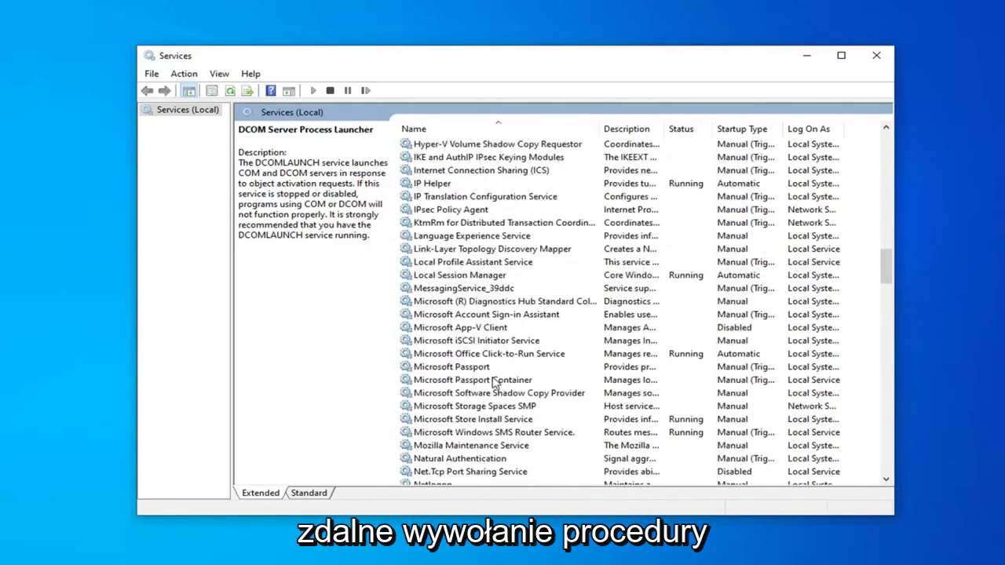
scroll(492, 381, down, 7)
scroll(471, 404, down, 2)
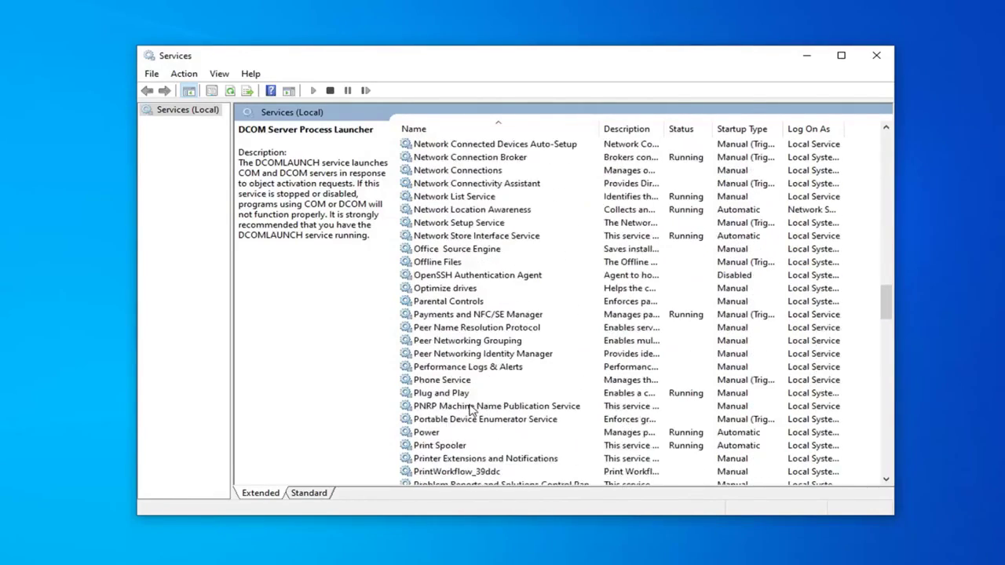
scroll(469, 404, down, 1)
scroll(459, 406, down, 1)
scroll(457, 424, down, 1)
scroll(458, 430, down, 1)
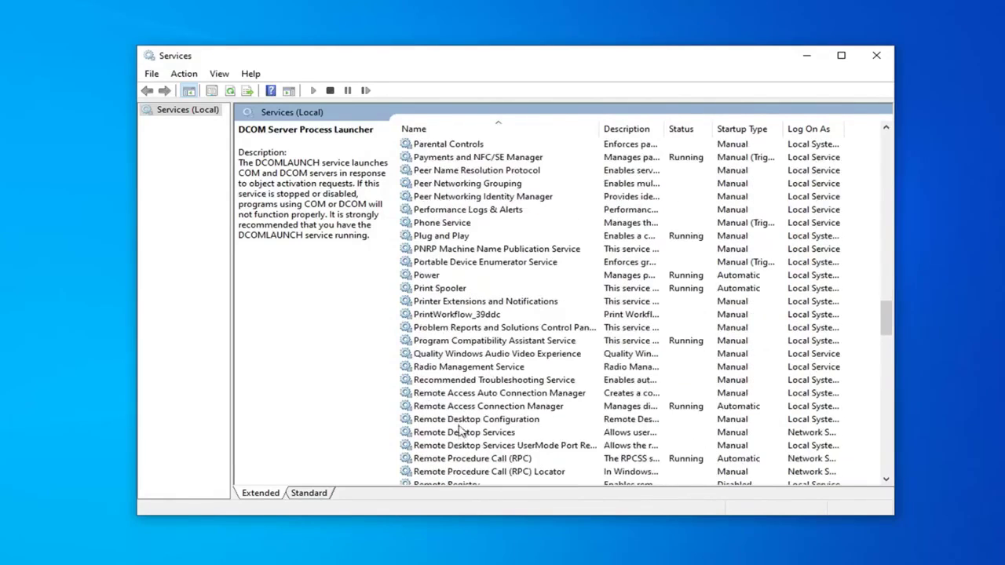
click(485, 460)
double_click(490, 462)
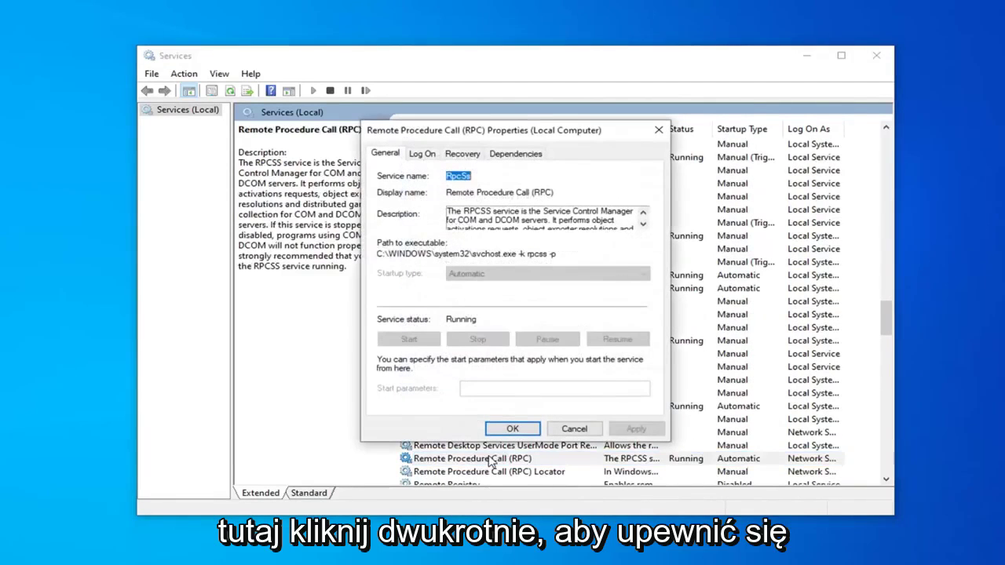
click(551, 434)
scroll(581, 275, down, 1)
scroll(580, 283, down, 5)
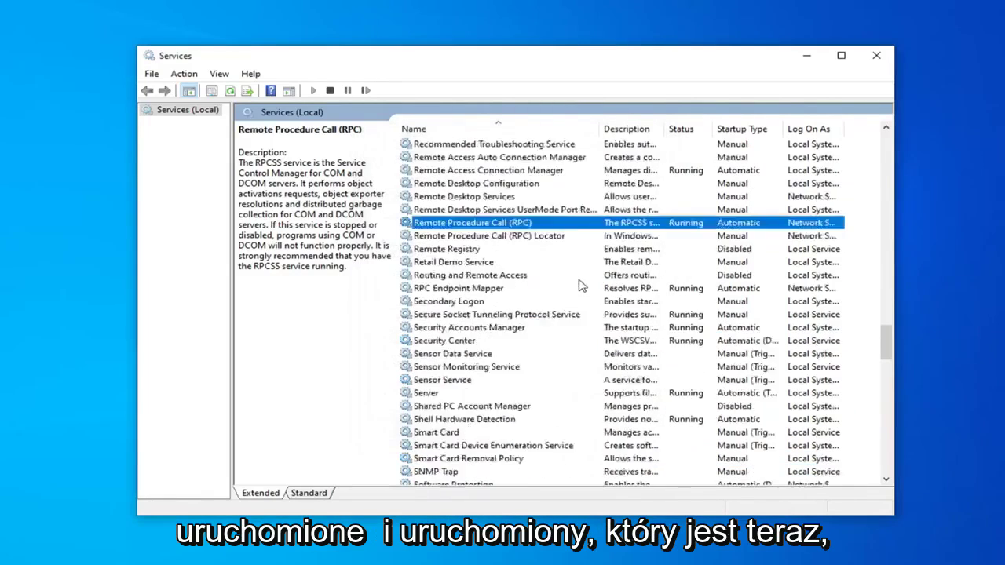
scroll(573, 291, down, 3)
Verify the Windows Defender Firewall service is Automatic and running
scroll(528, 308, down, 5)
scroll(514, 303, down, 3)
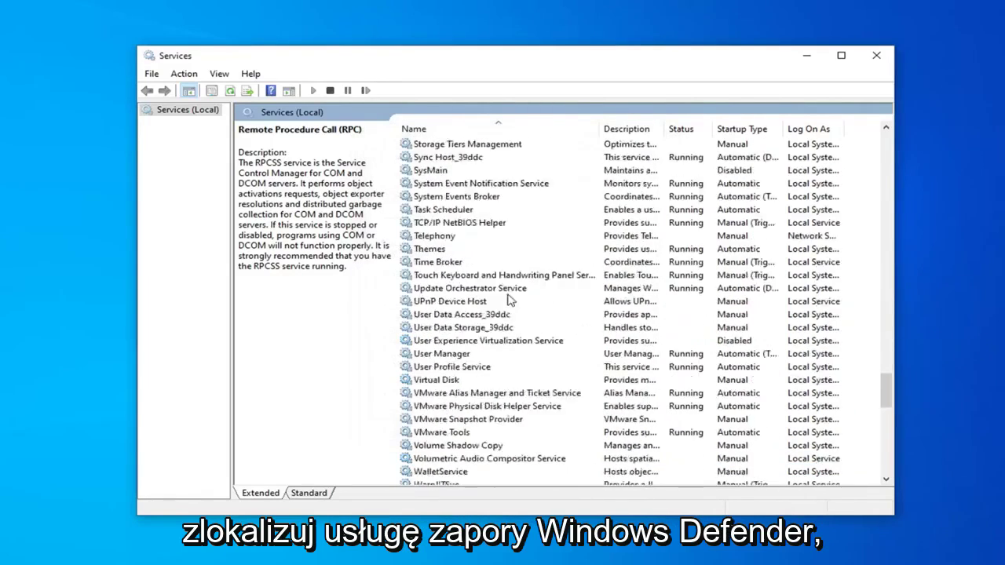
scroll(509, 300, down, 9)
scroll(479, 329, down, 2)
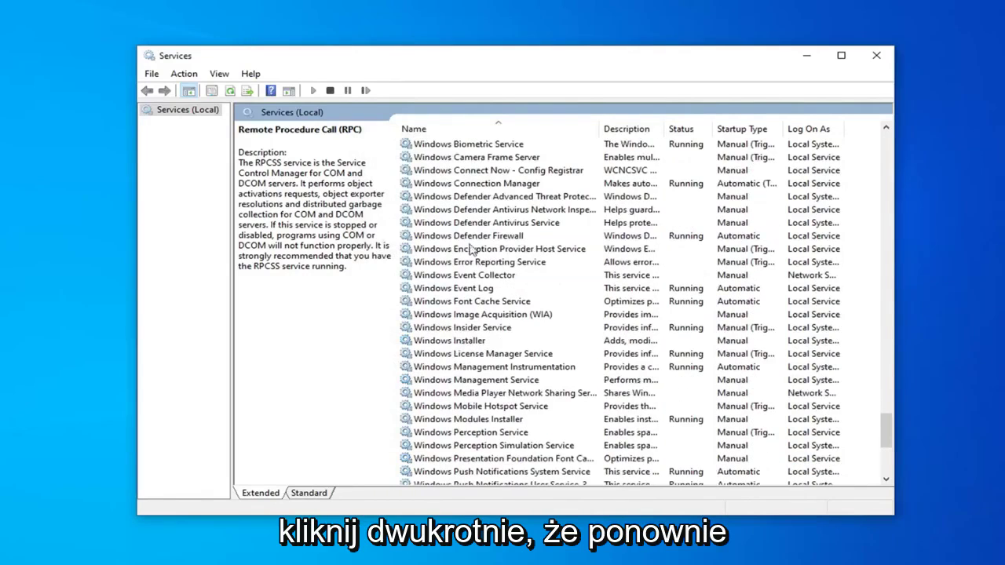
double_click(475, 237)
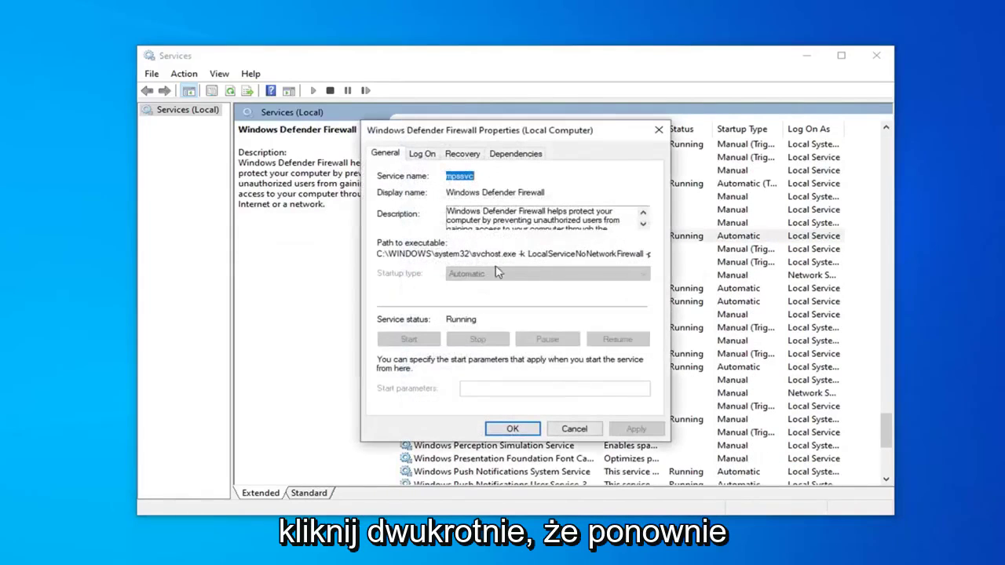
click(520, 428)
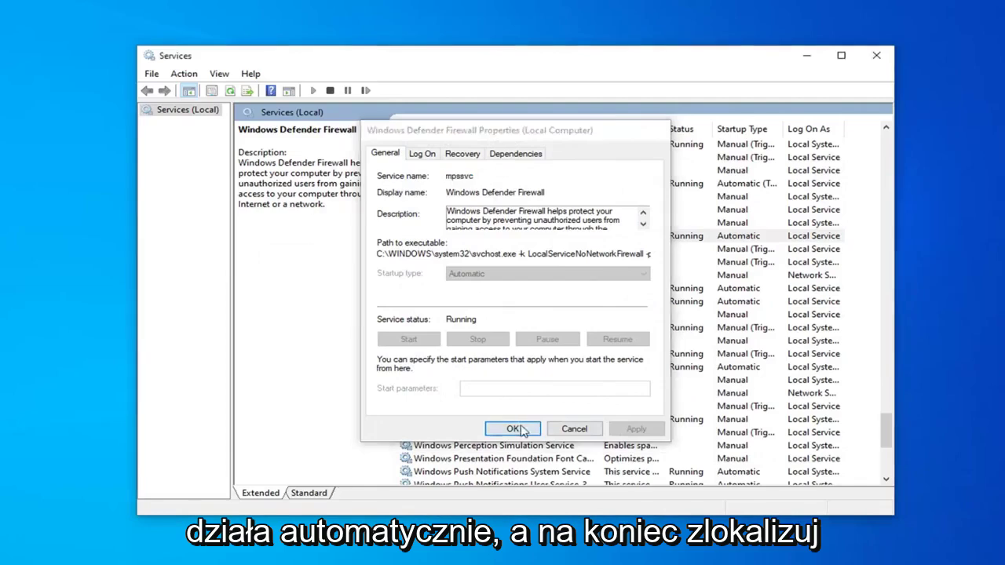
Set Windows Update's startup type to Automatic, apply it, and exit the Services console
scroll(528, 355, down, 6)
scroll(528, 354, down, 1)
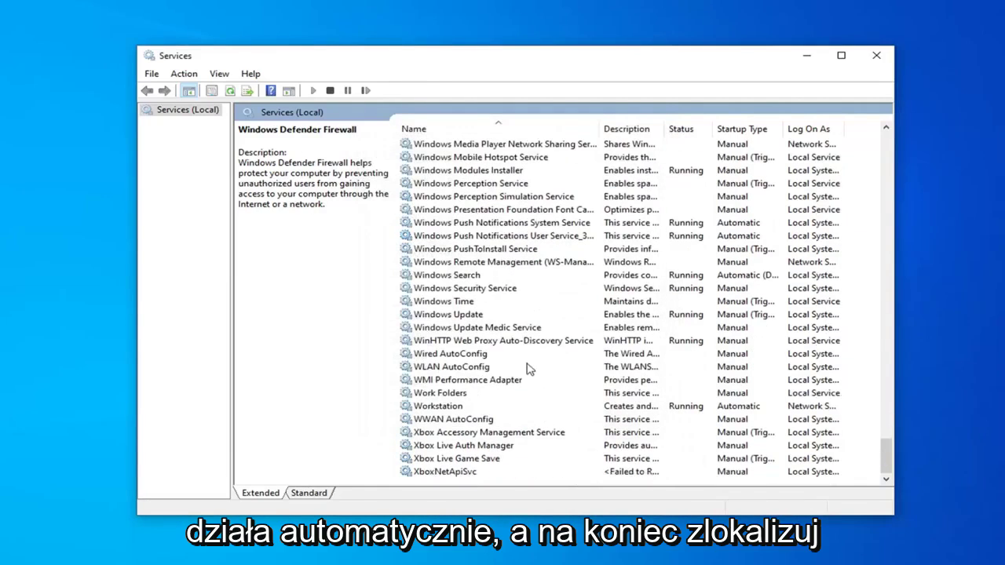
double_click(446, 316)
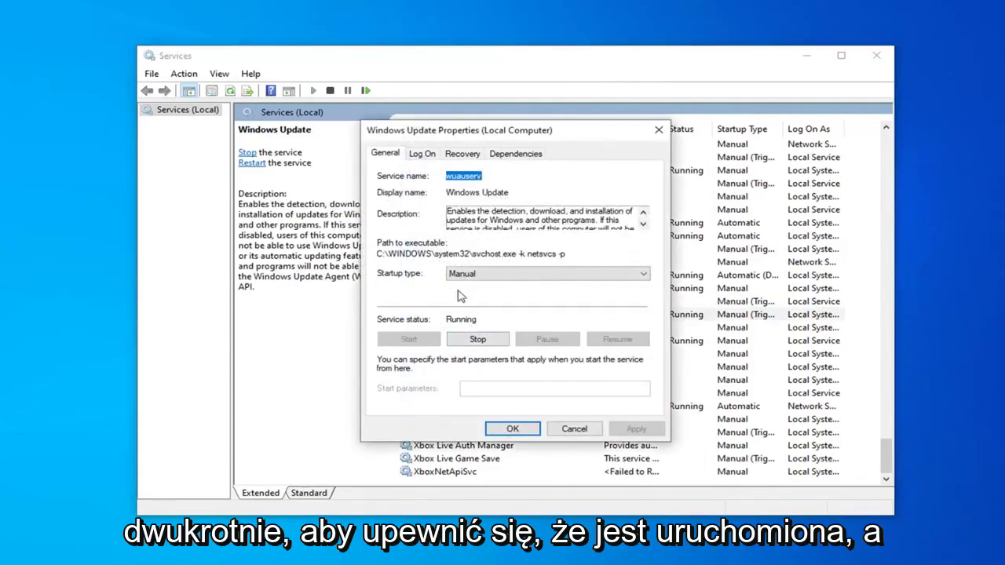
click(467, 274)
click(471, 296)
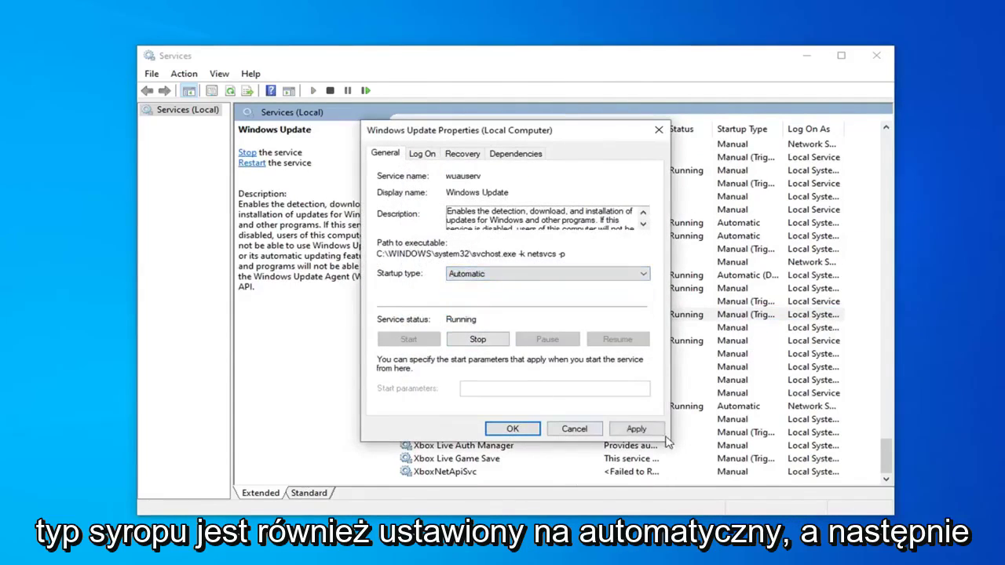
click(636, 428)
click(511, 428)
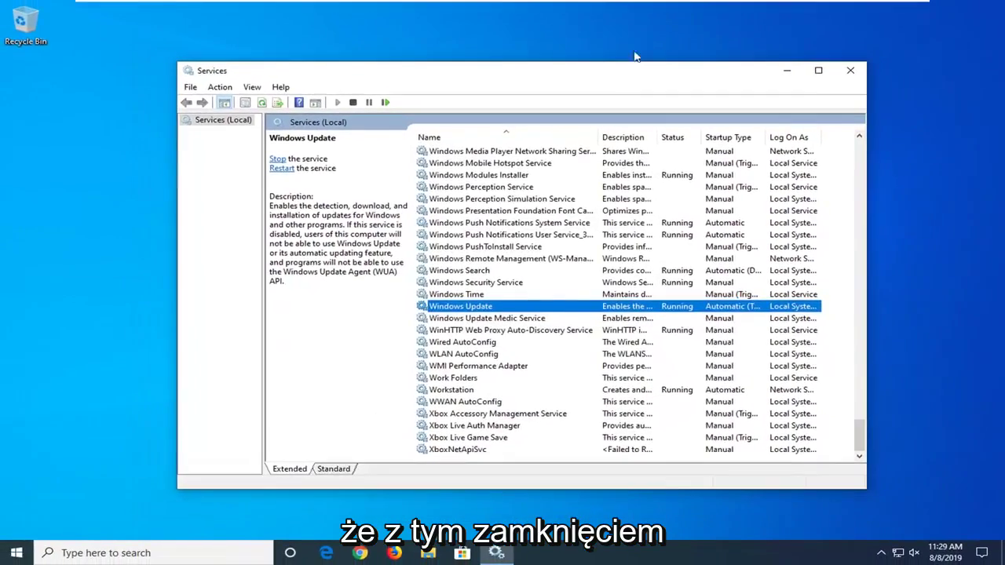
click(850, 70)
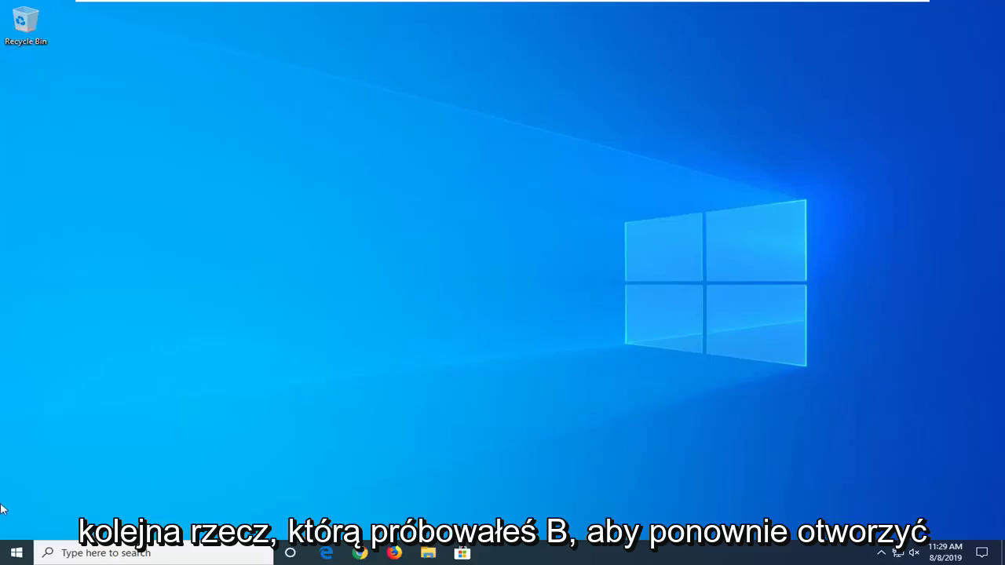
Search the Start menu for 'troubleshoot' and open the Troubleshoot settings best match
click(8, 556)
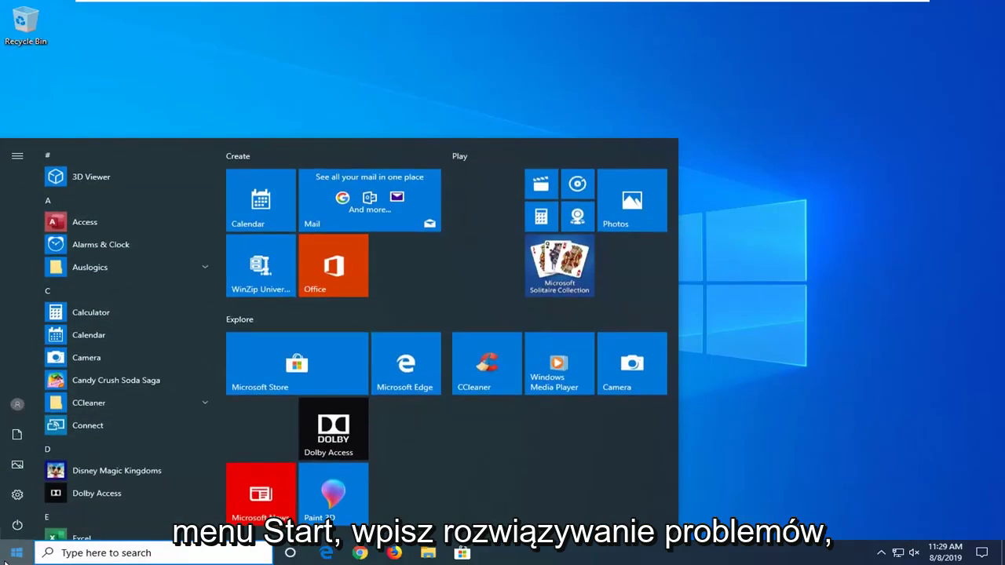
text(troubl)
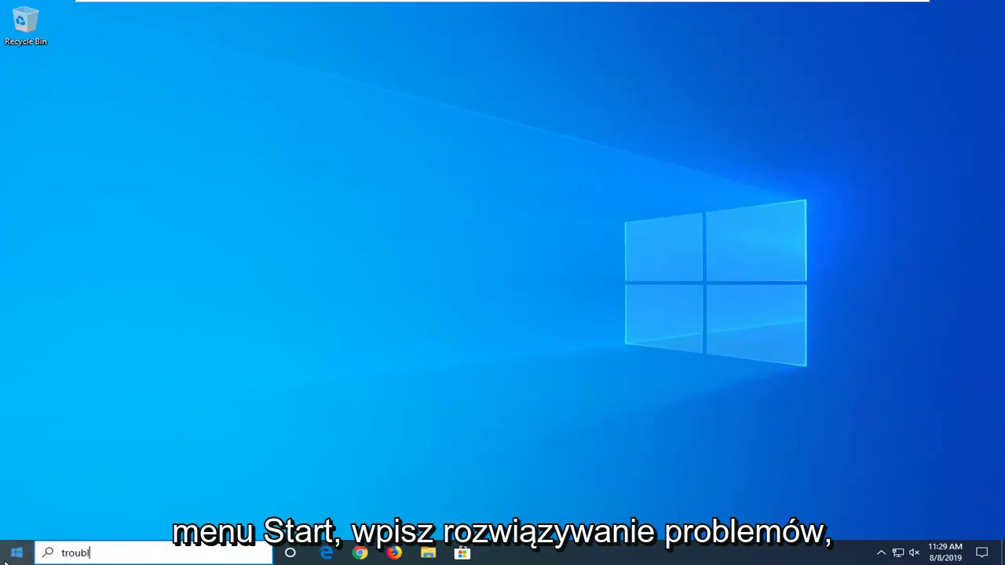
text(eshoot)
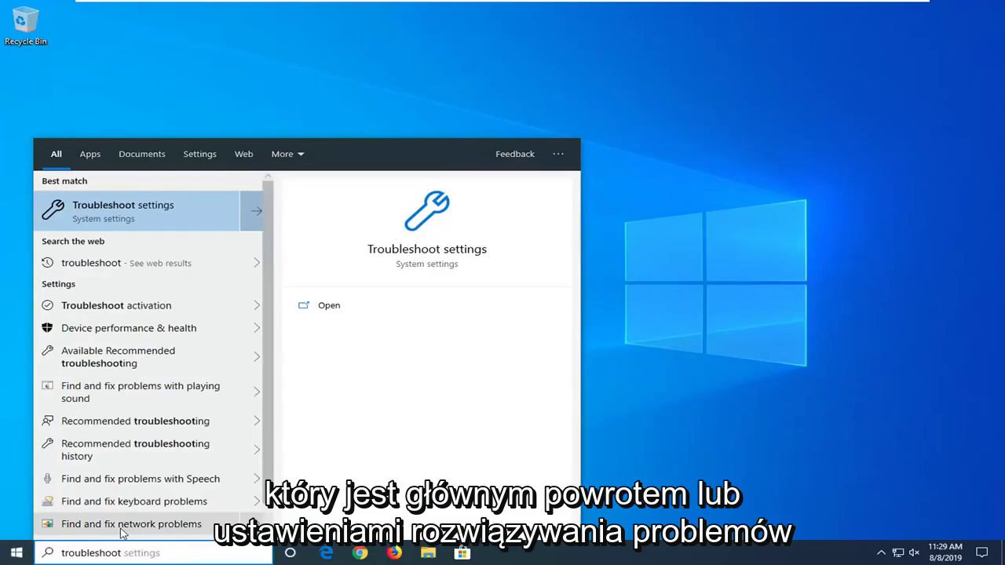
click(135, 210)
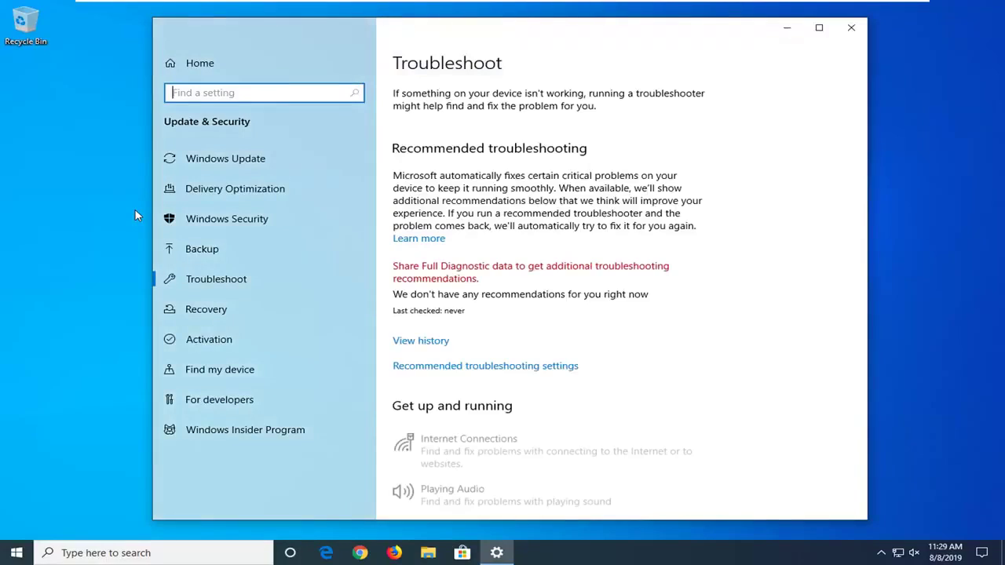
Scroll to Get up and running and expand the Windows Update troubleshooter entry
scroll(606, 288, down, 1)
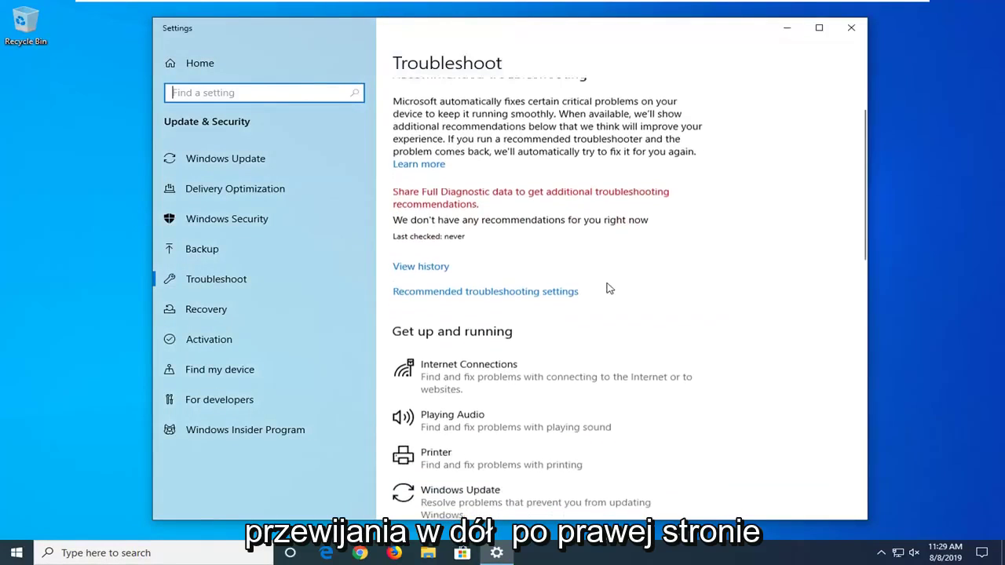
scroll(601, 287, down, 3)
scroll(496, 274, down, 2)
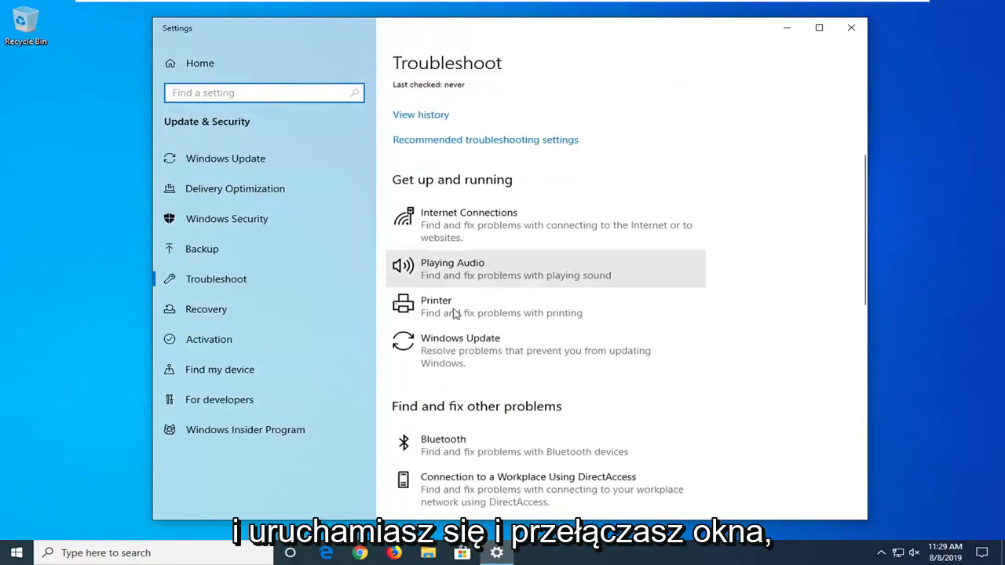
click(450, 349)
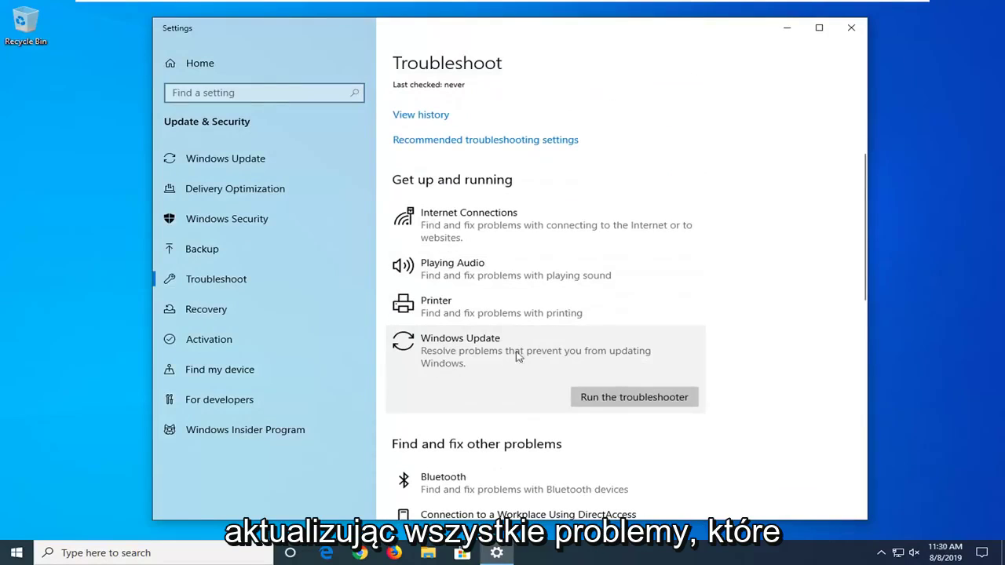
Run the Windows Update troubleshooter until it reports the corrupt service registration fixed
click(620, 398)
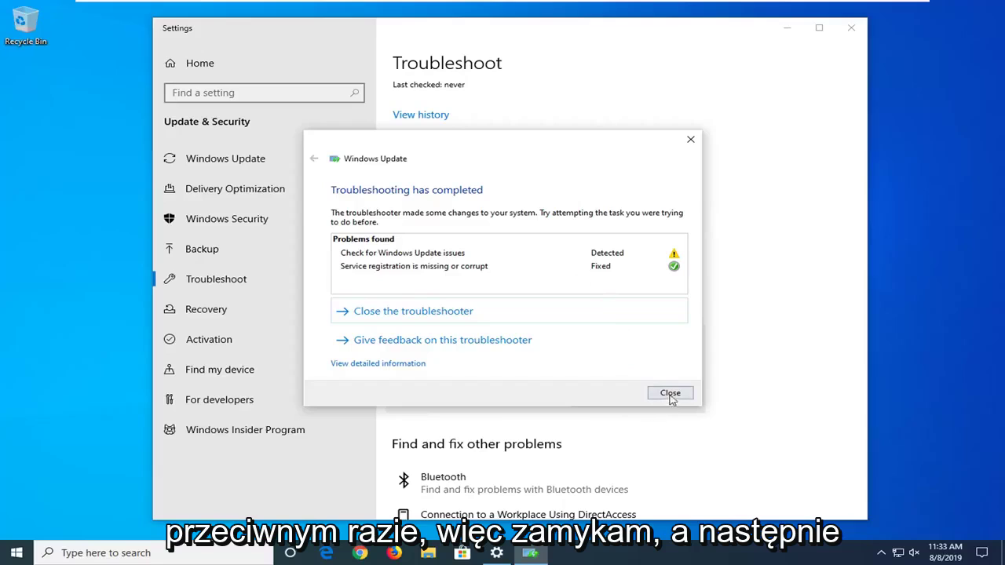
Close the finished troubleshooter dialog and the Settings window
click(670, 394)
click(852, 27)
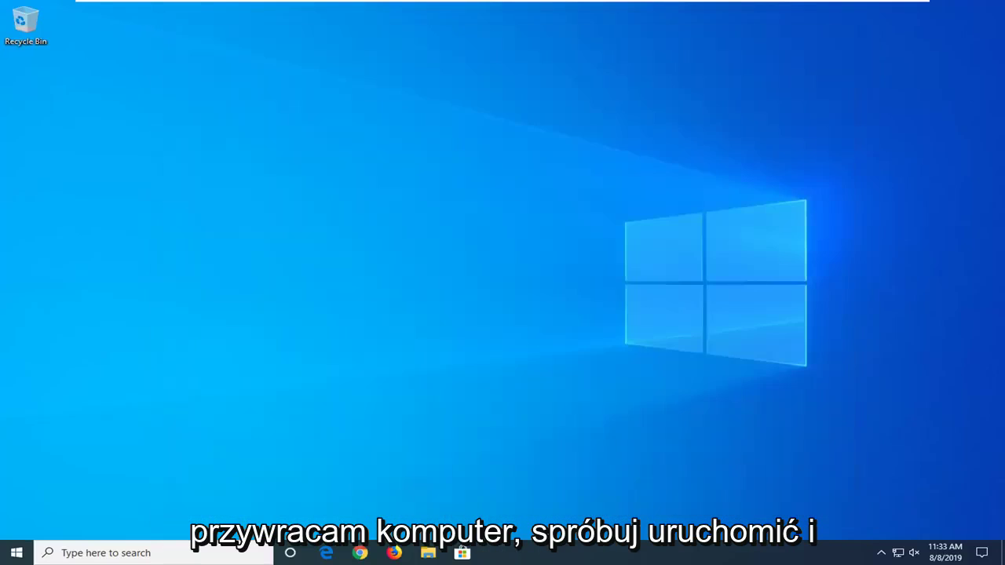